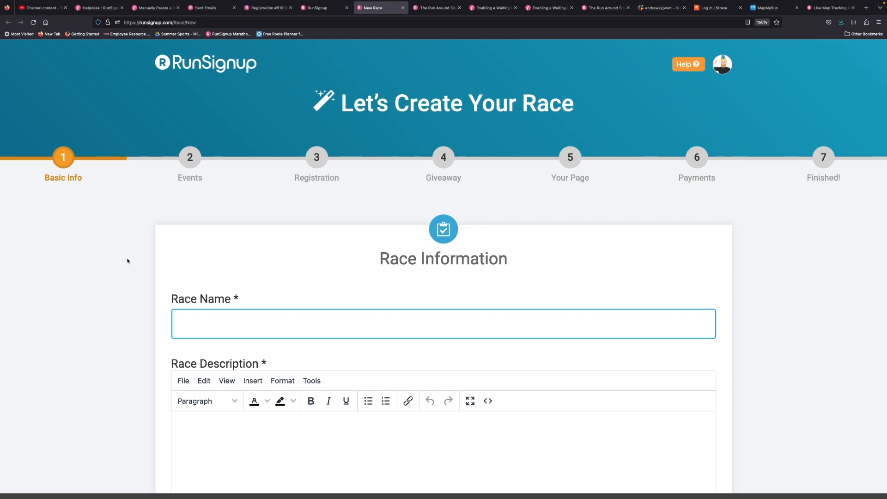
{"action": "scroll", "coordinate": [128, 261], "scroll_direction": "down", "scroll_amount": 3}
{"action": "scroll", "coordinate": [128, 261], "scroll_direction": "up", "scroll_amount": 1}
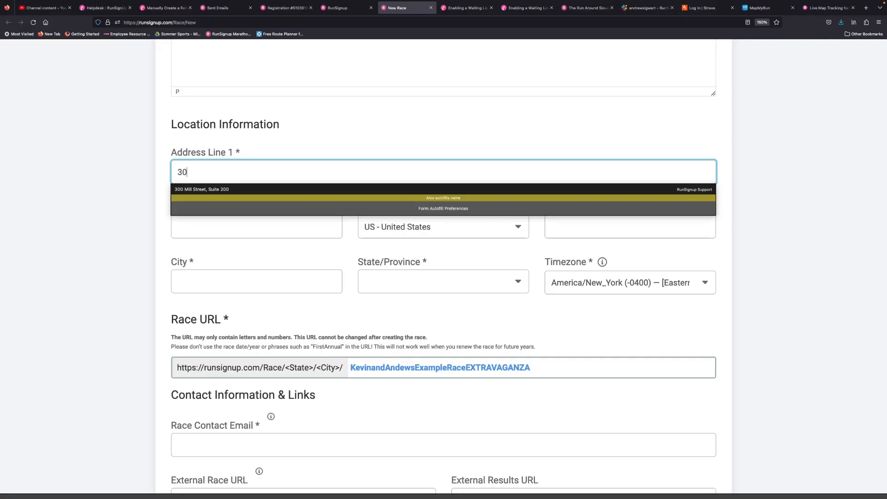
Step: Fill in the race's location information with the suggested saved address
{"action": "left_click", "coordinate": [190, 189]}
{"action": "left_click", "coordinate": [125, 199]}
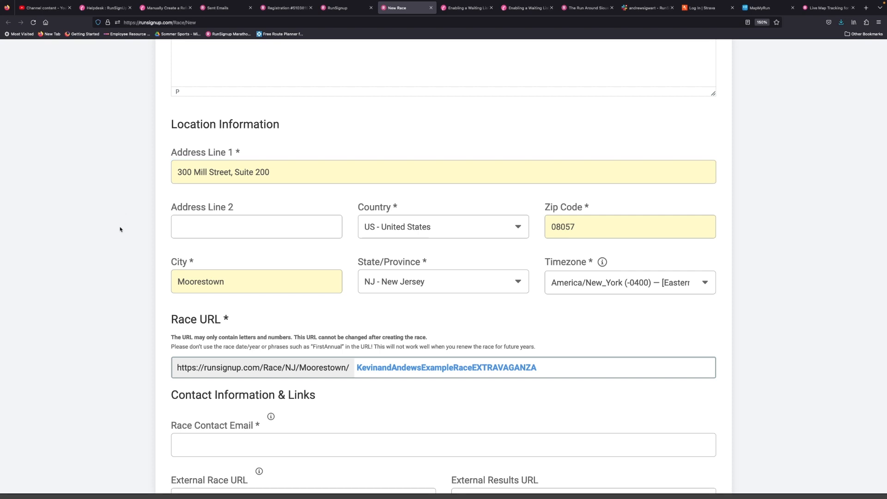
{"action": "scroll", "coordinate": [120, 229], "scroll_direction": "down", "scroll_amount": 3}
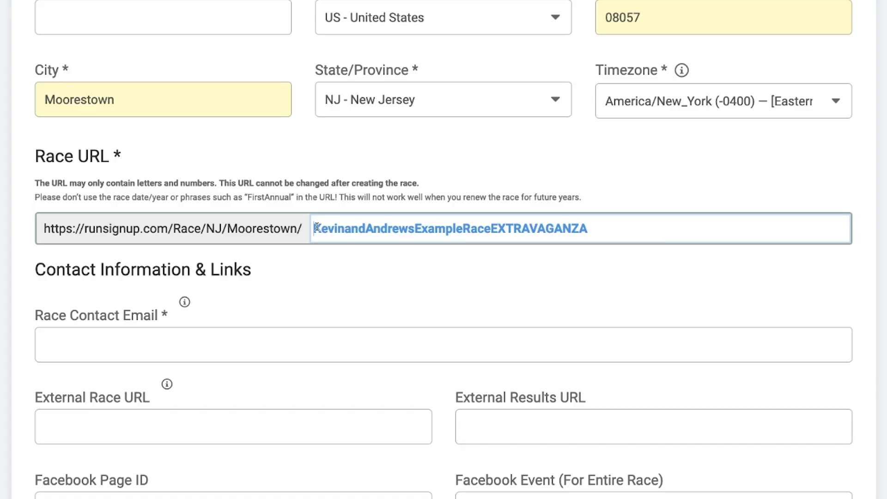
Step: Try to prefix the race URL with 2023 and remove the prefix again
{"action": "type", "text": "2023KevinandAndrewsExampleRaceEXTRAVAGANZA"}
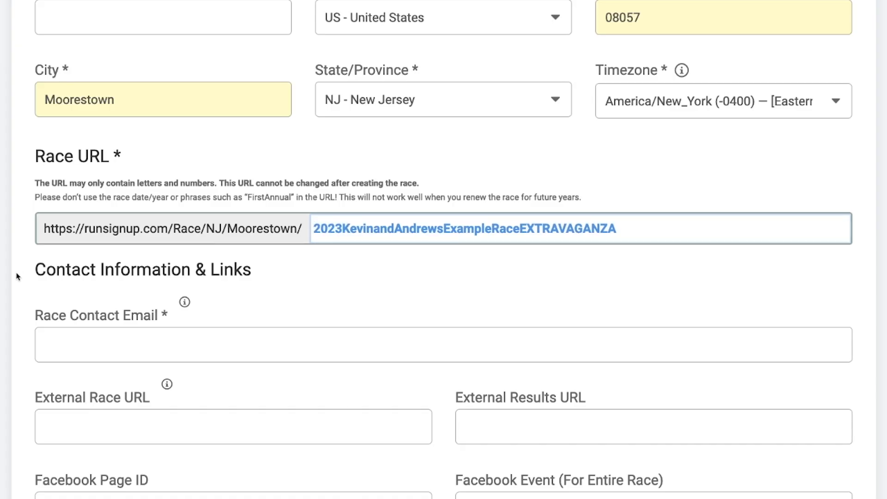
{"action": "left_click", "coordinate": [16, 277]}
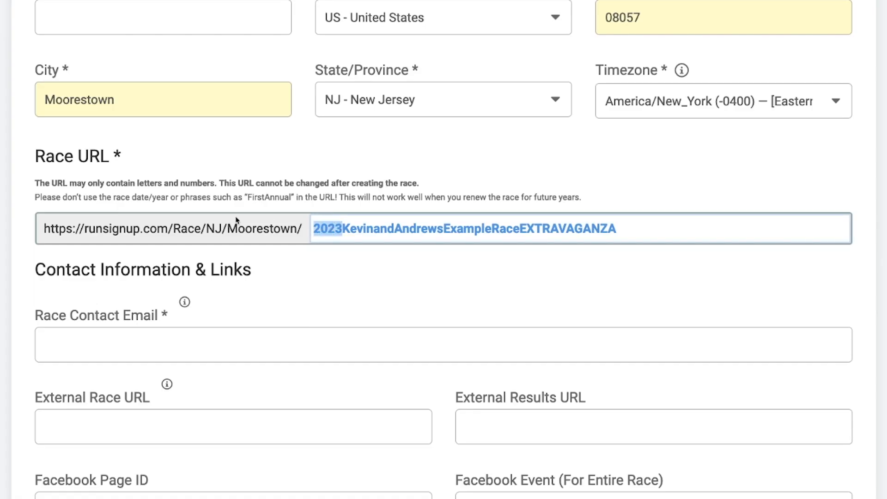
{"action": "key", "text": "BackSpace"}
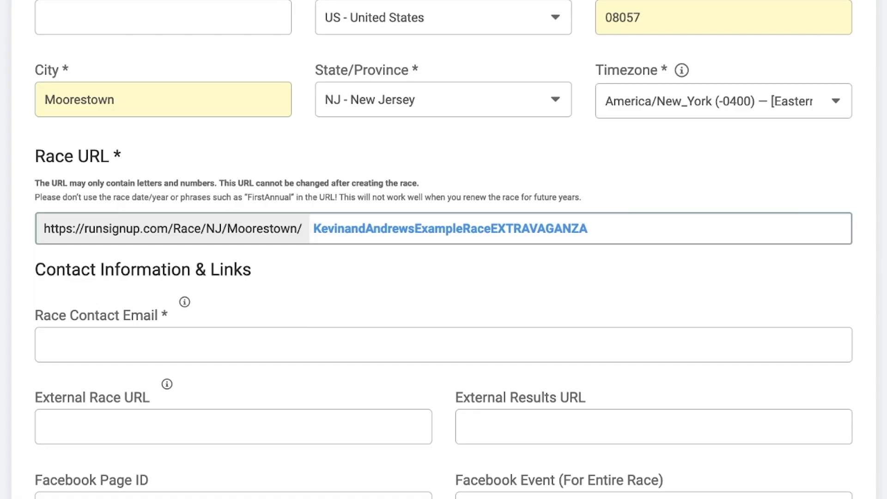
Step: Fill in the race contact email under Contact Information & Links
{"action": "scroll", "coordinate": [87, 221], "scroll_direction": "down", "scroll_amount": 3}
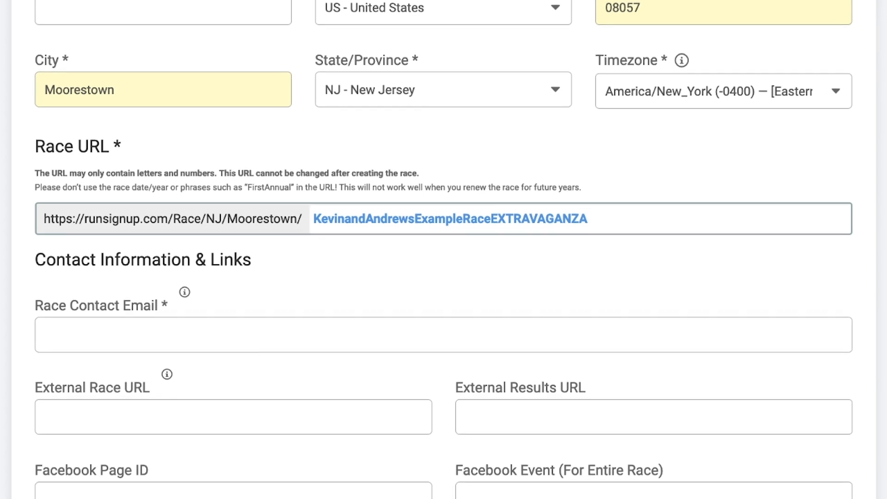
{"action": "left_click", "coordinate": [87, 221]}
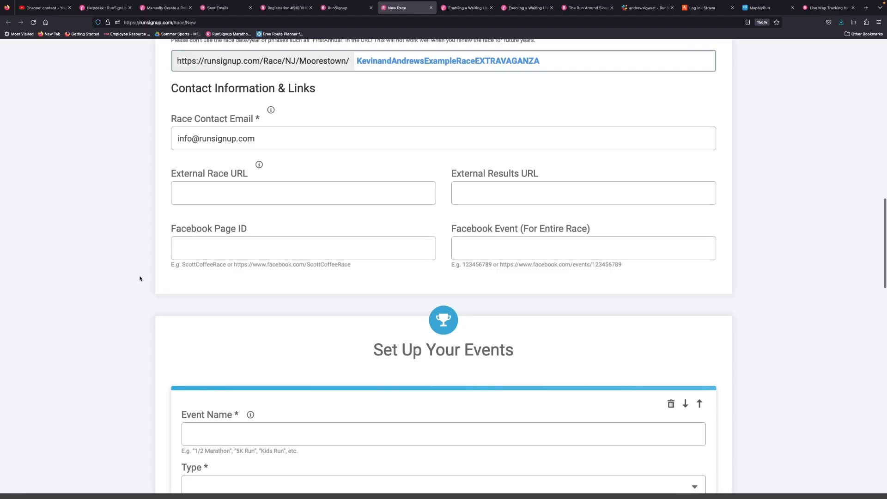
Step: Name the first event 1/2 Marathon and add a second event named Full Marathon
{"action": "scroll", "coordinate": [140, 279], "scroll_direction": "down", "scroll_amount": 5}
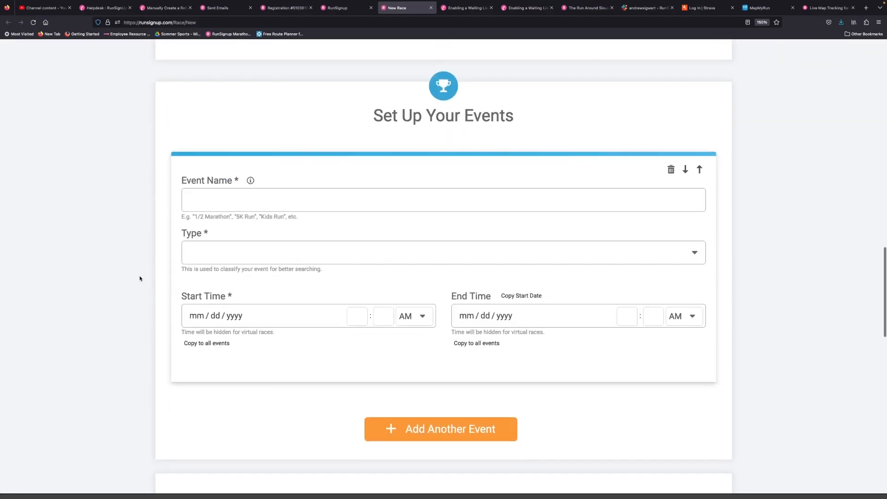
{"action": "left_click", "coordinate": [215, 200]}
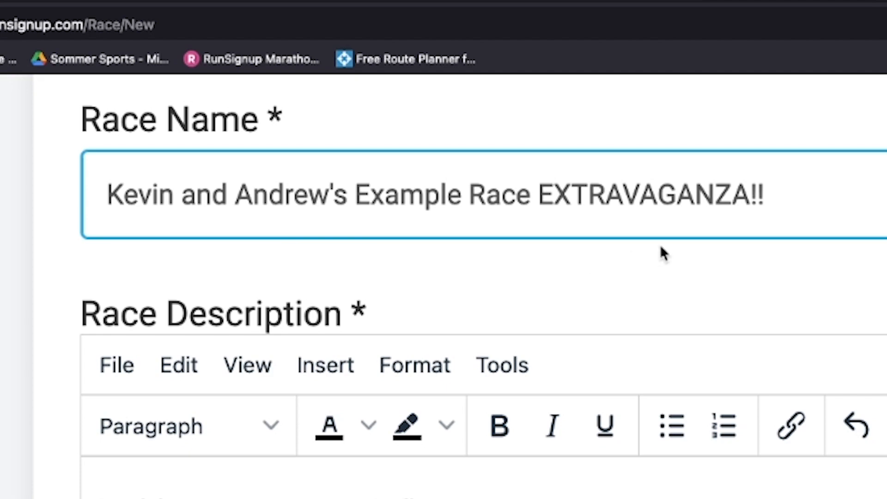
{"action": "scroll", "coordinate": [16, 282], "scroll_direction": "down", "scroll_amount": 15}
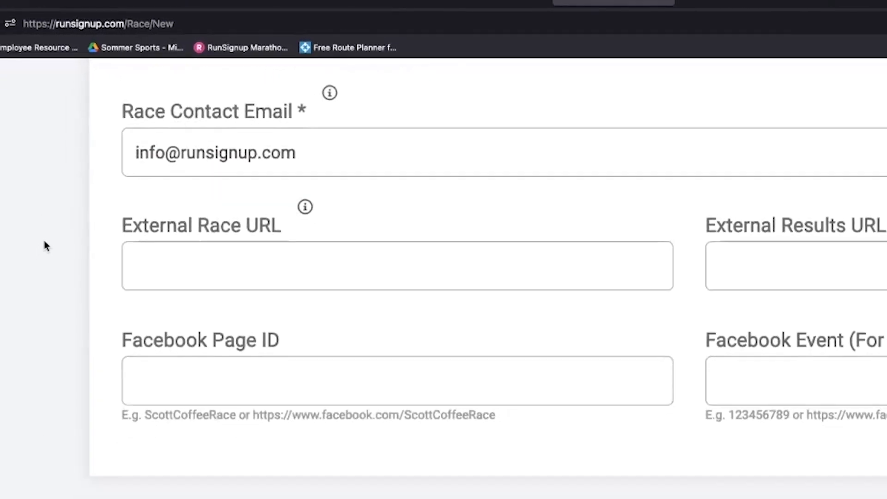
{"action": "scroll", "coordinate": [74, 208], "scroll_direction": "down", "scroll_amount": 3}
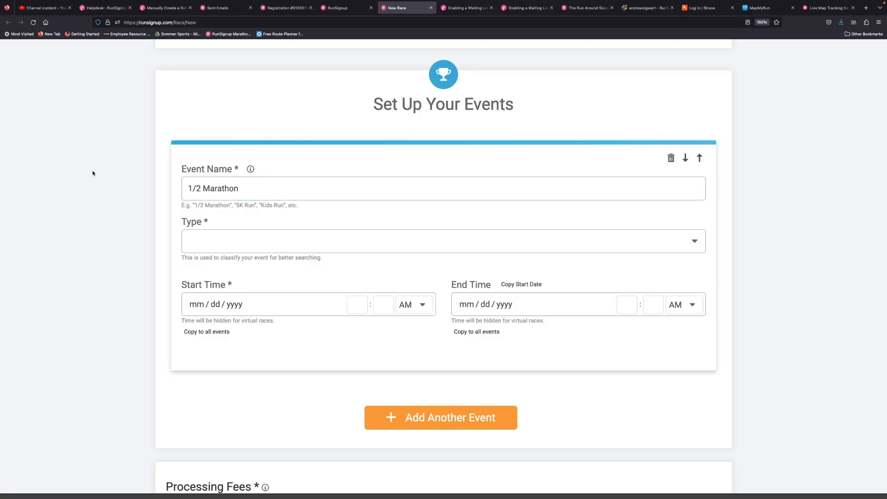
{"action": "scroll", "coordinate": [359, 299], "scroll_direction": "down", "scroll_amount": 3}
{"action": "left_click", "coordinate": [385, 302]}
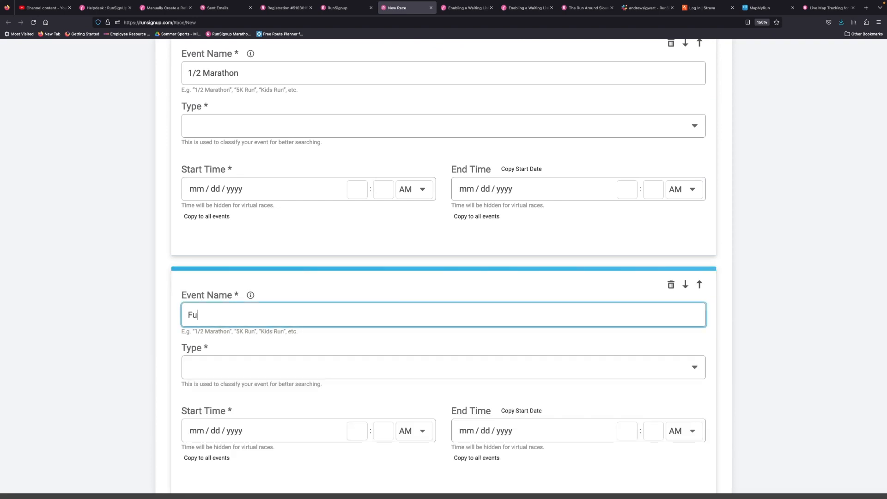
{"action": "left_click", "coordinate": [142, 289]}
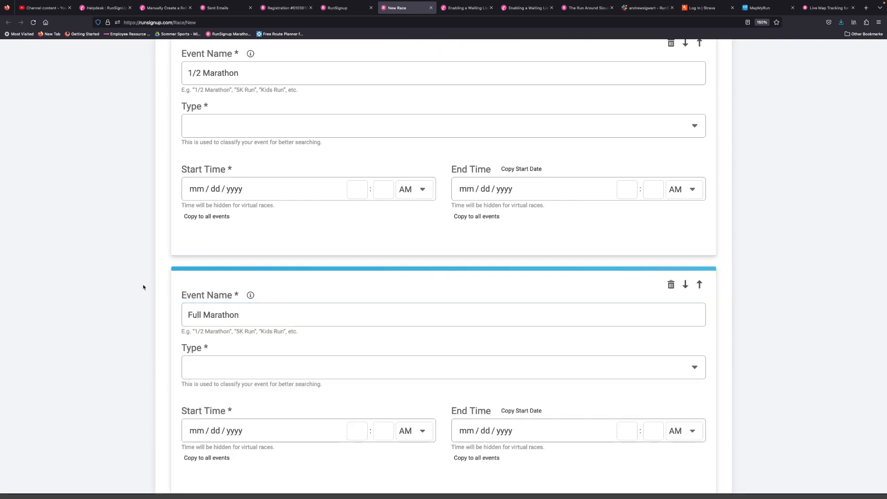
Step: Set the 1/2 Marathon's type to Run or Run/Walk and its start to 07/07/2027 at 7:07 AM
{"action": "scroll", "coordinate": [142, 288], "scroll_direction": "up", "scroll_amount": 2}
{"action": "left_click", "coordinate": [194, 216]}
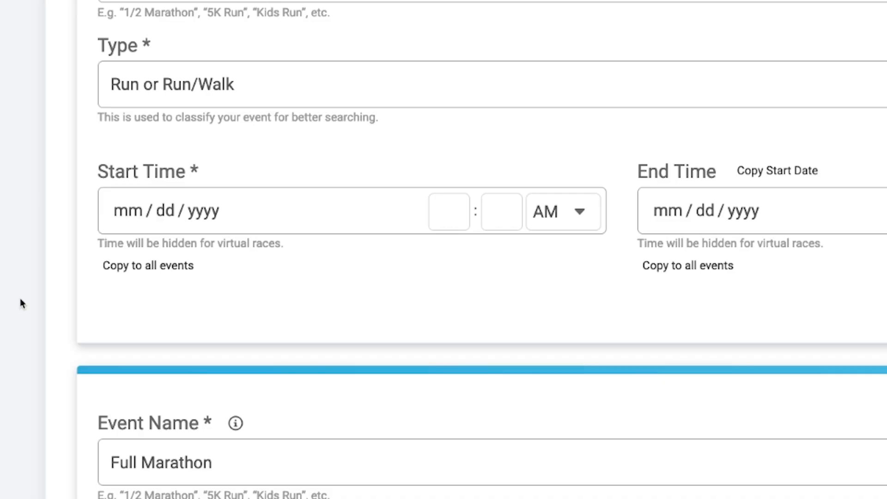
{"action": "left_click", "coordinate": [330, 216]}
{"action": "type", "text": "07 / "}
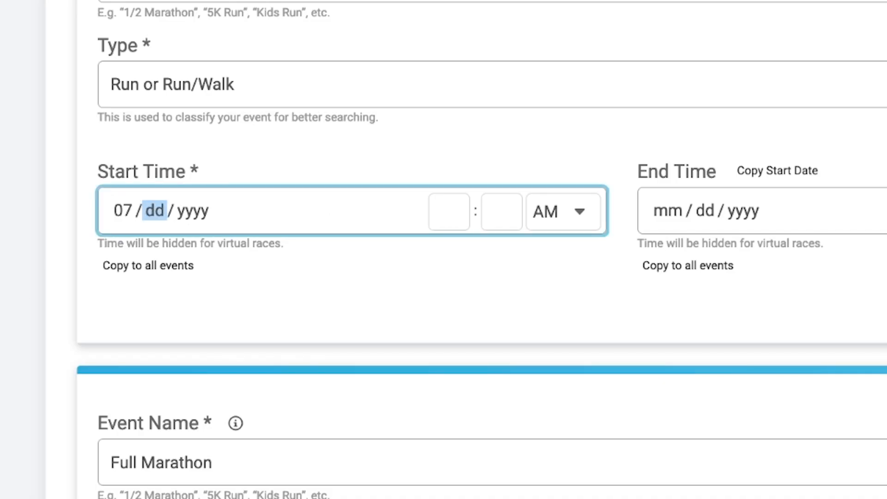
{"action": "type", "text": "07 / 0020"}
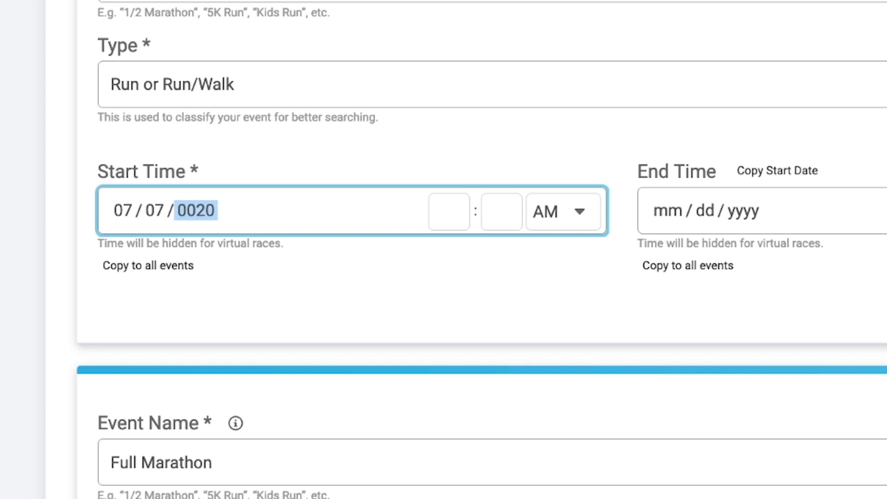
{"action": "type", "text": "27"}
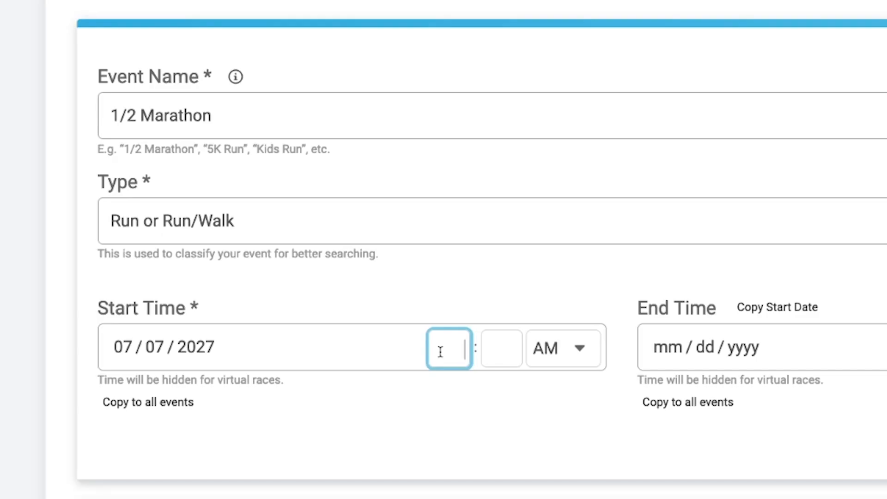
{"action": "type", "text": "7"}
{"action": "left_click", "coordinate": [503, 347]}
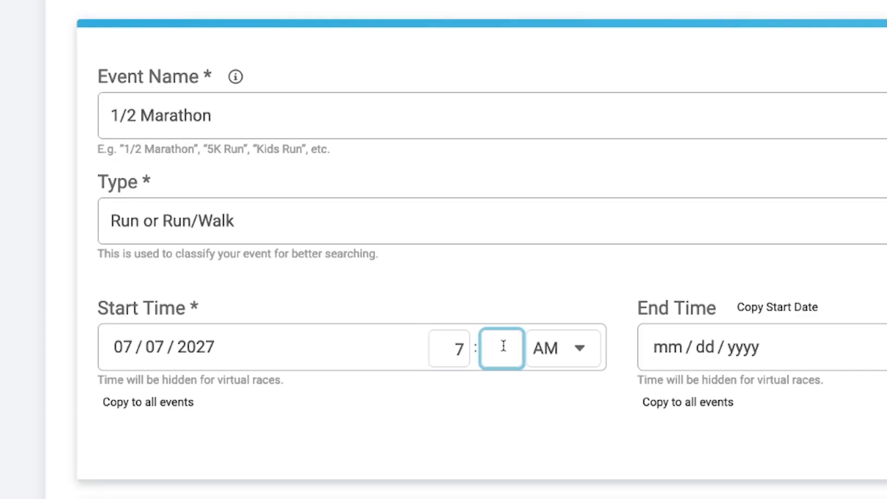
{"action": "type", "text": "07"}
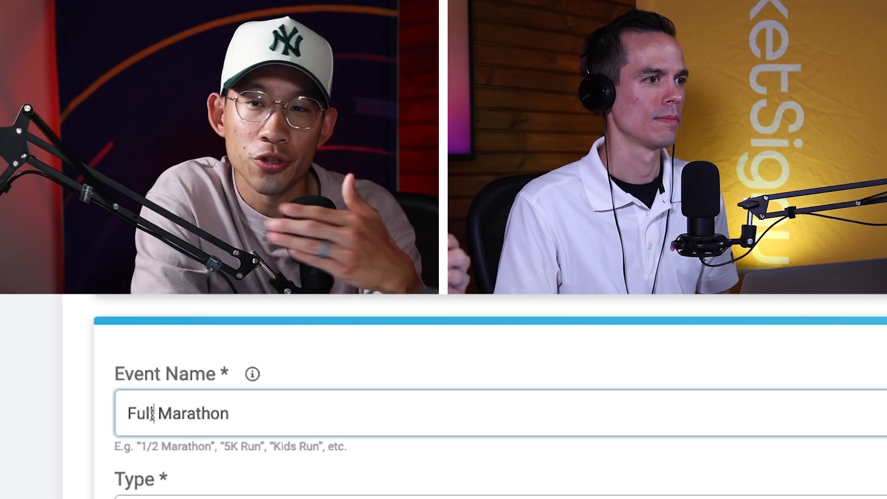
Step: Rename the second event from Full Marathon to 1/1 Marathon
{"action": "left_click_drag", "start_coordinate": [154, 414], "coordinate": [84, 418]}
{"action": "type", "text": "1/1"}
{"action": "key", "text": "Tab"}
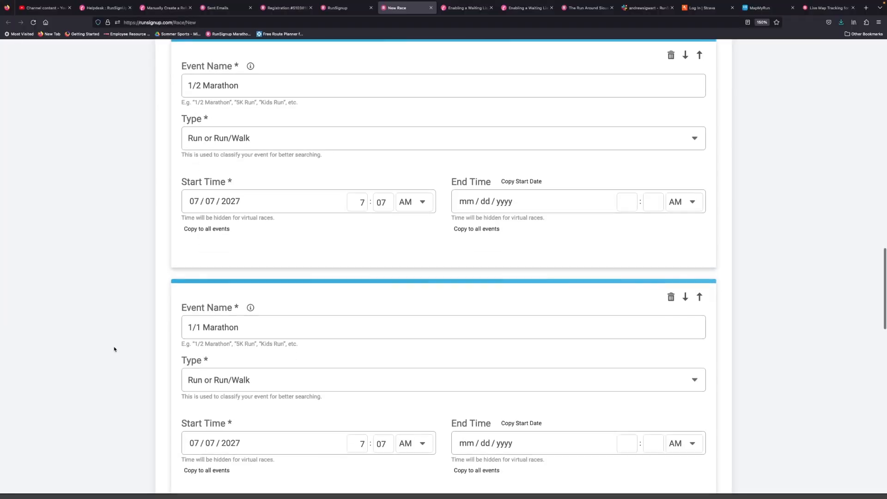
Step: Choose the processing fee option in which the fee comes out of the charge
{"action": "scroll", "coordinate": [114, 349], "scroll_direction": "down", "scroll_amount": 5}
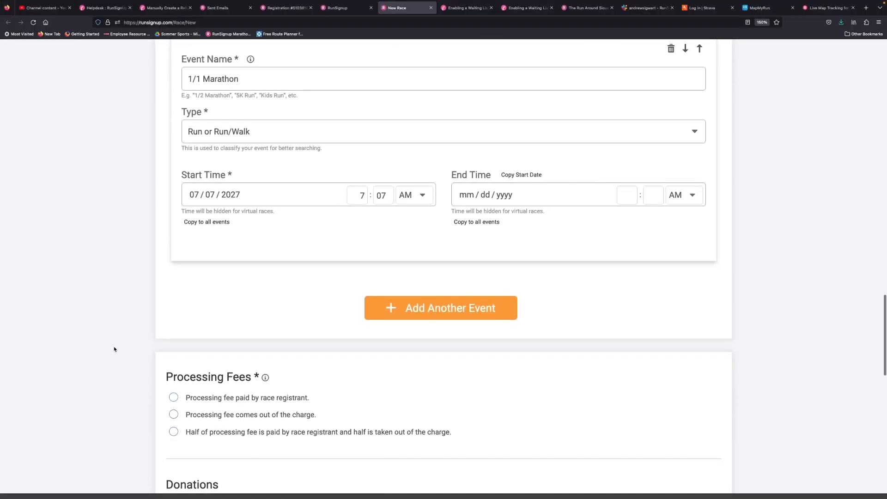
{"action": "scroll", "coordinate": [114, 349], "scroll_direction": "down", "scroll_amount": 4}
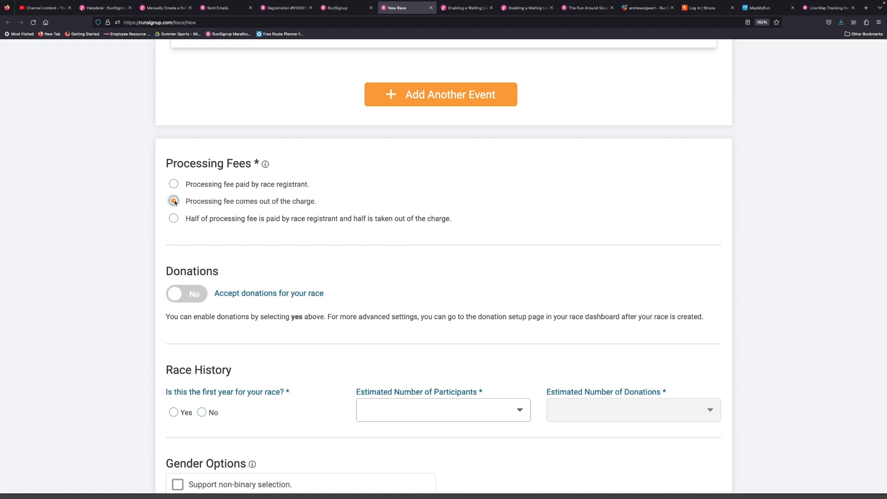
Step: Enable donations for the race and set the overall donation goal to $5
{"action": "scroll", "coordinate": [105, 244], "scroll_direction": "down", "scroll_amount": 3}
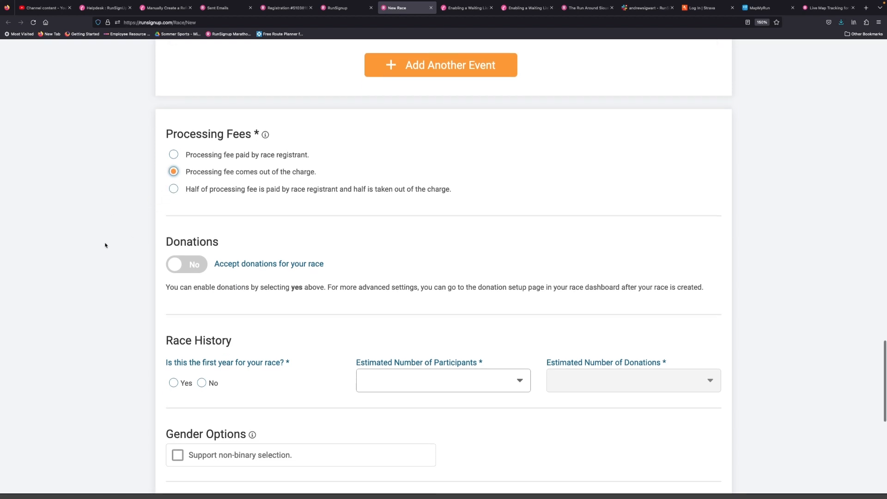
{"action": "left_click", "coordinate": [180, 226]}
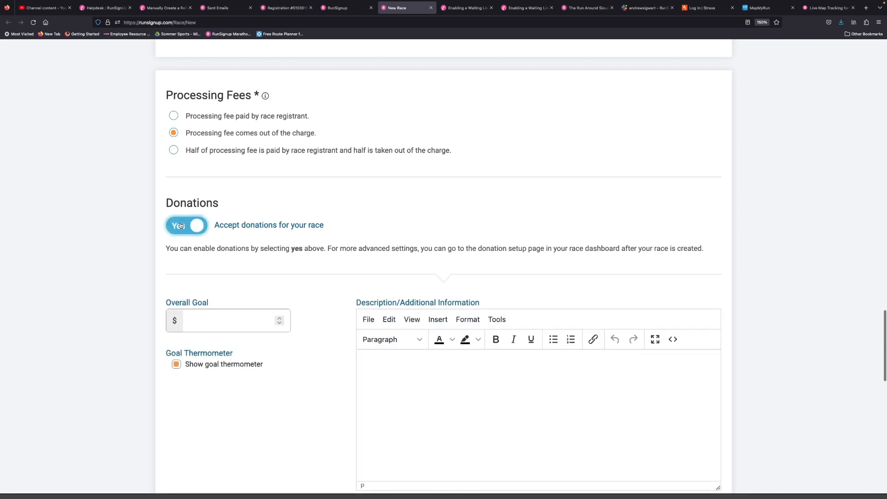
{"action": "scroll", "coordinate": [79, 299], "scroll_direction": "down", "scroll_amount": 1}
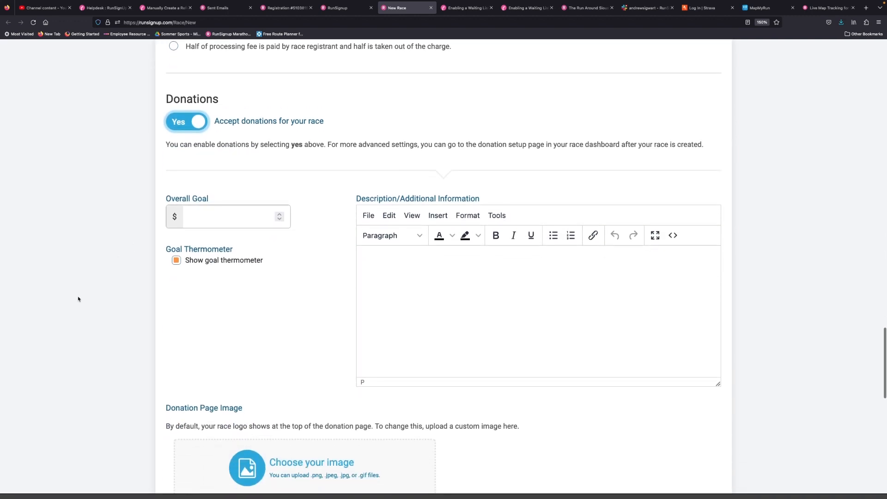
{"action": "left_click", "coordinate": [212, 219]}
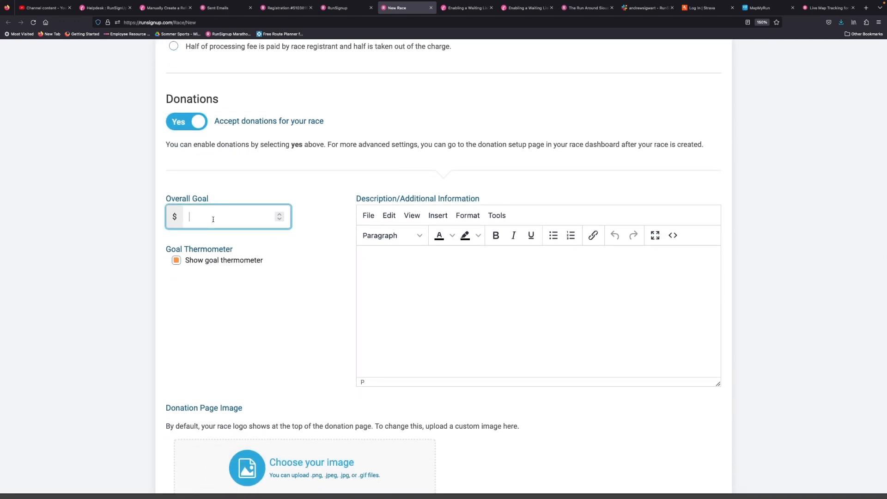
{"action": "type", "text": "10"}
{"action": "key", "text": "ctrl+a"}
{"action": "key", "text": "BackSpace"}
{"action": "type", "text": "5"}
{"action": "left_click", "coordinate": [89, 278]}
Step: Complete the race history as a first-year race with up to 100 participants and donations up to $5,000
{"action": "scroll", "coordinate": [114, 331], "scroll_direction": "down", "scroll_amount": 2}
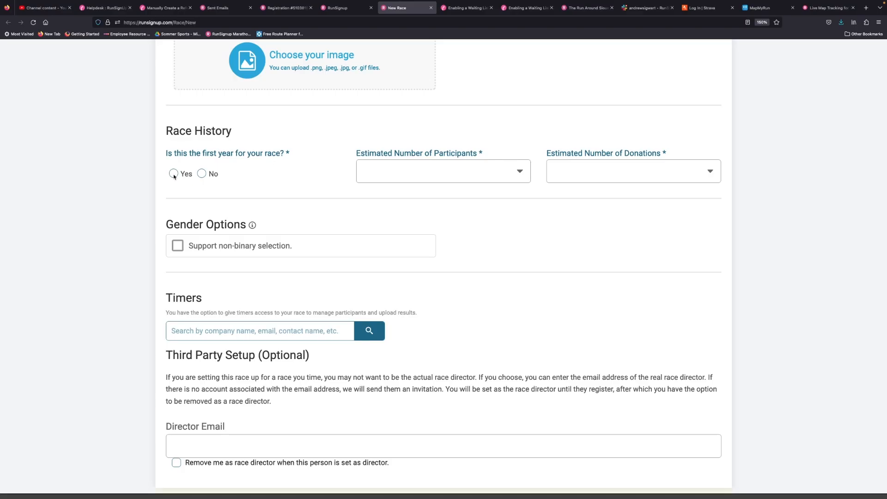
{"action": "left_click", "coordinate": [174, 174]}
{"action": "left_click", "coordinate": [397, 180]}
{"action": "left_click", "coordinate": [388, 181]}
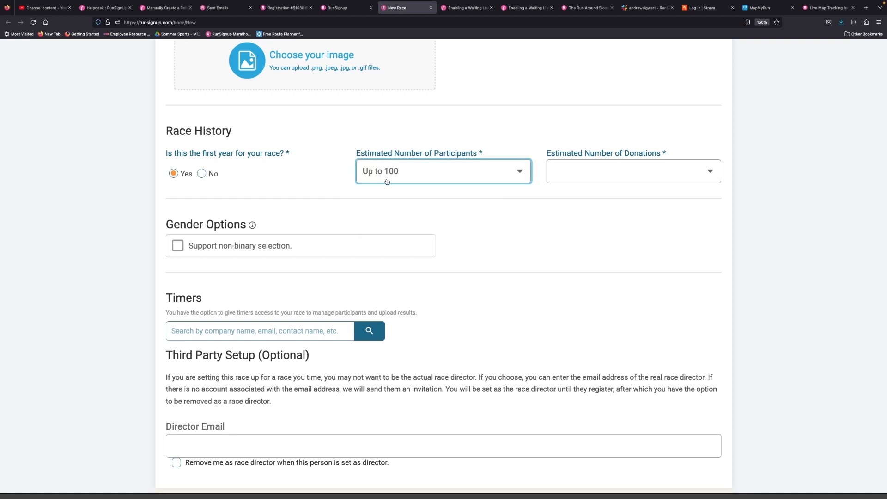
{"action": "left_click", "coordinate": [554, 170]}
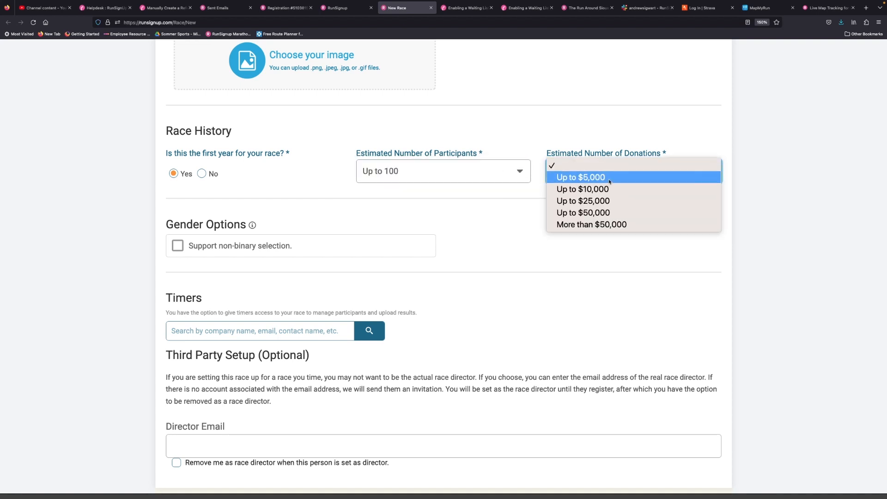
{"action": "left_click", "coordinate": [581, 177]}
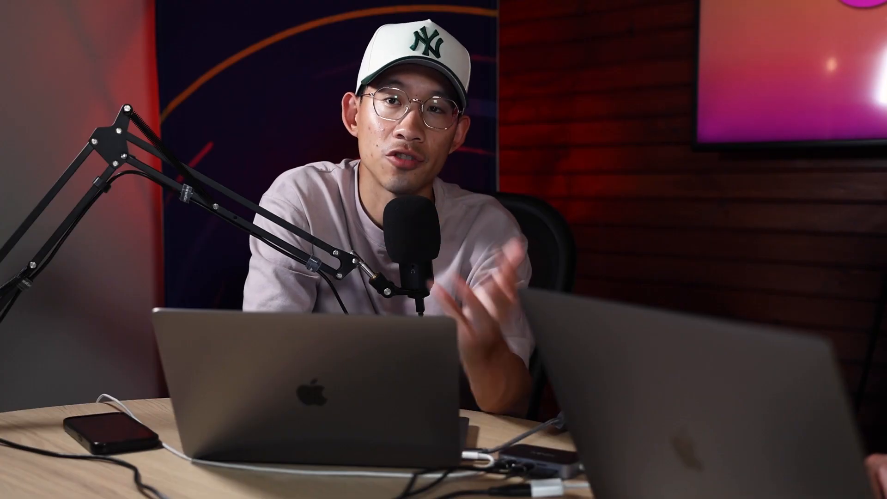
Step: Enable the non-binary selection and the "Prefer Not to Say" option in the gender options
{"action": "scroll", "coordinate": [112, 122], "scroll_direction": "down", "scroll_amount": 3}
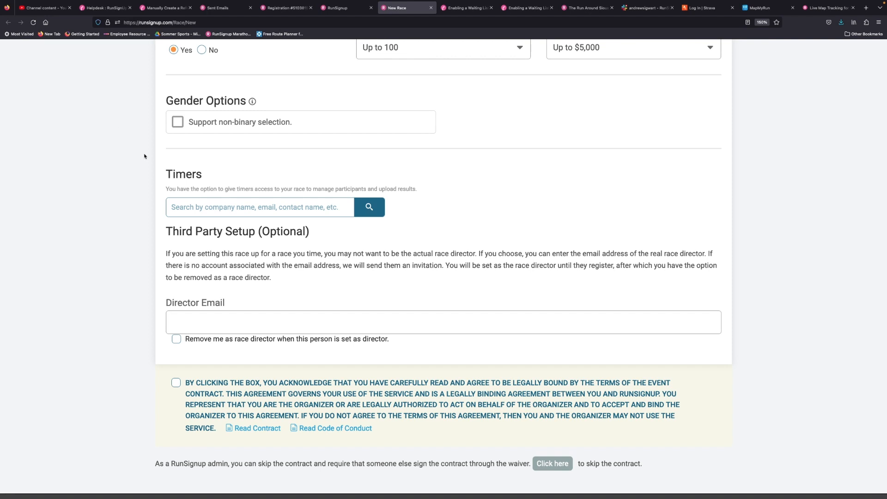
{"action": "left_click", "coordinate": [178, 122]}
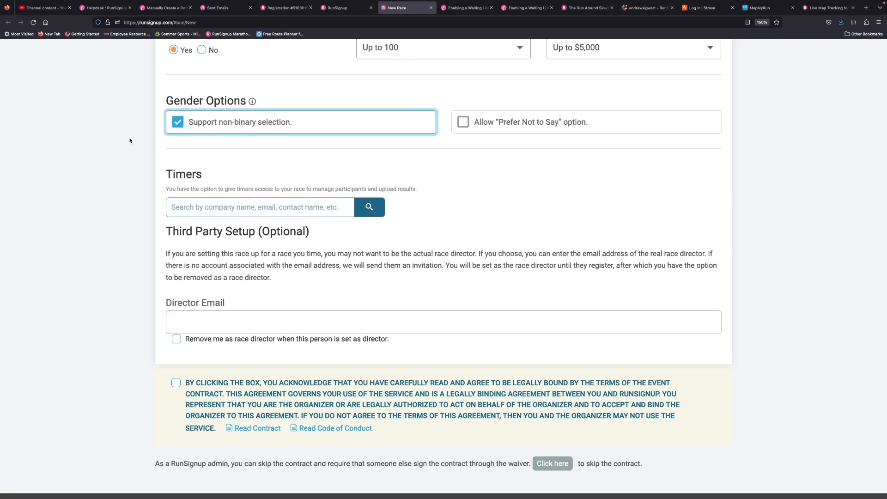
{"action": "left_click", "coordinate": [460, 123]}
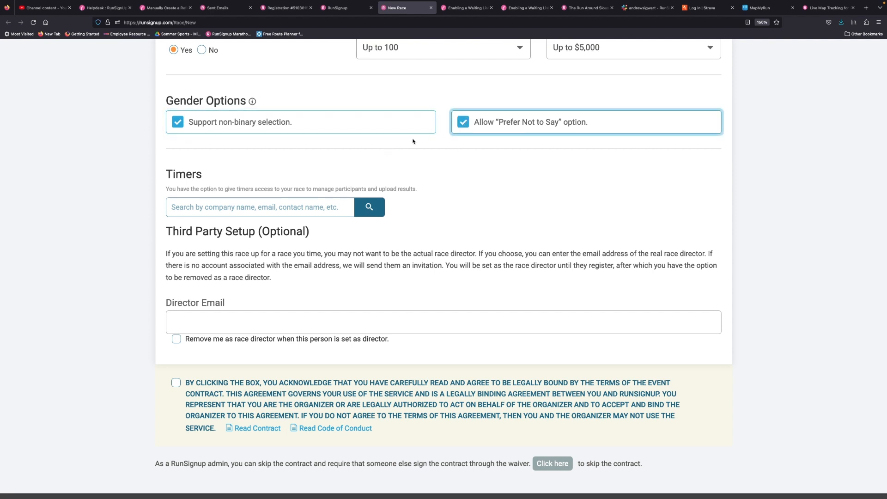
Step: Turn off both the "Prefer Not to Say" option and the non-binary selection in the gender options
{"action": "left_click", "coordinate": [462, 125]}
{"action": "left_click", "coordinate": [179, 124]}
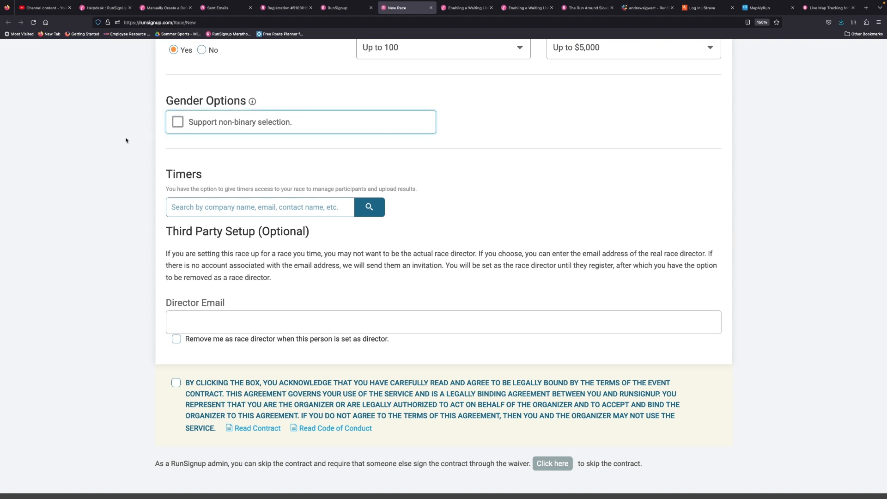
Step: Search the timers by the timing contact's name and assign Timer Company as the race's timer
{"action": "scroll", "coordinate": [125, 139], "scroll_direction": "down", "scroll_amount": 2}
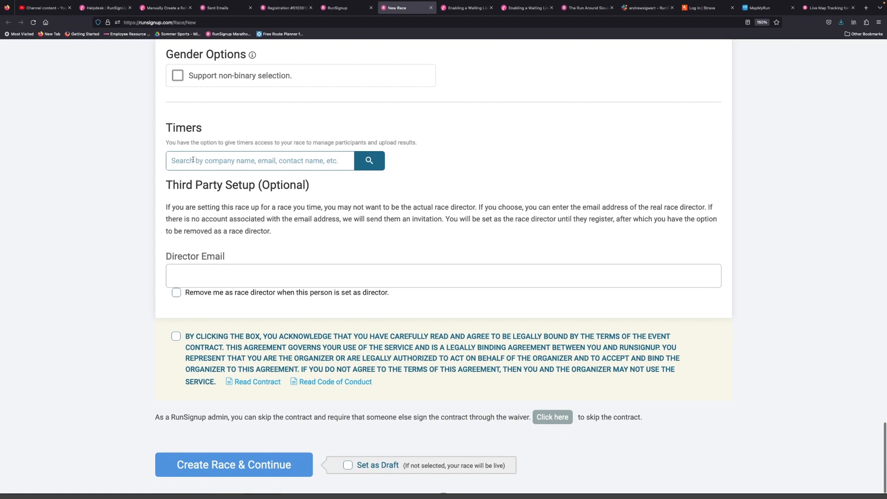
{"action": "left_click", "coordinate": [369, 161]}
{"action": "left_click", "coordinate": [324, 158]}
{"action": "type", "text": "T"}
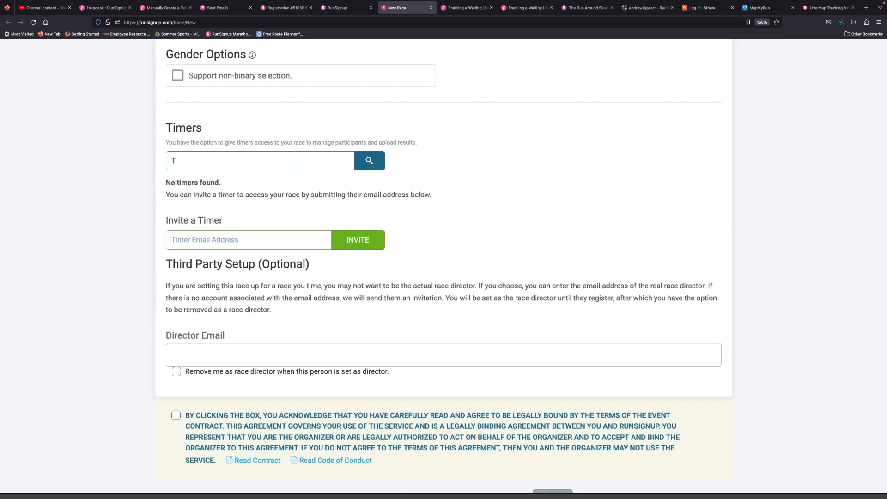
{"action": "type", "text": "im Erperson"}
{"action": "left_click", "coordinate": [373, 160]}
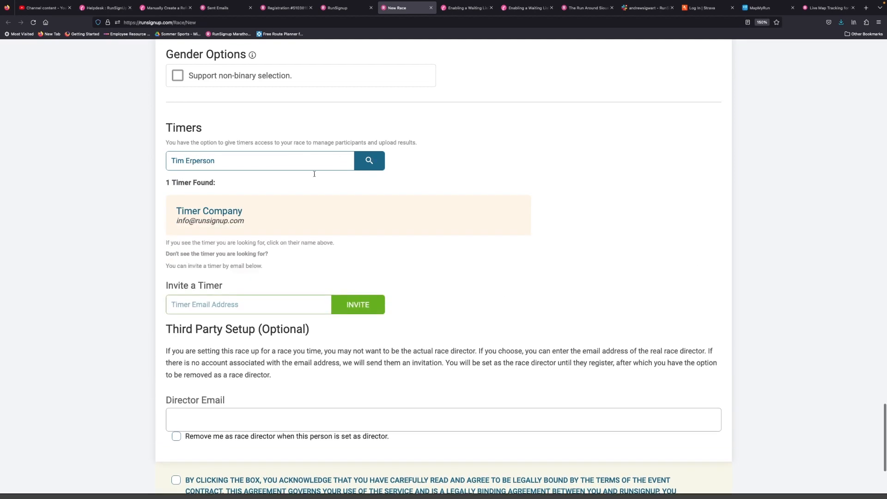
{"action": "left_click", "coordinate": [271, 223]}
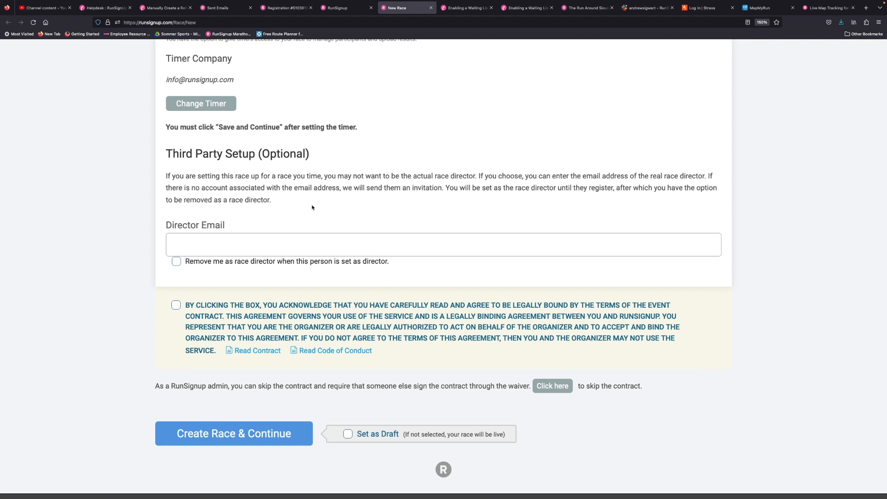
Step: Enter the real race director's email address in the third-party setup
{"action": "left_click", "coordinate": [273, 247]}
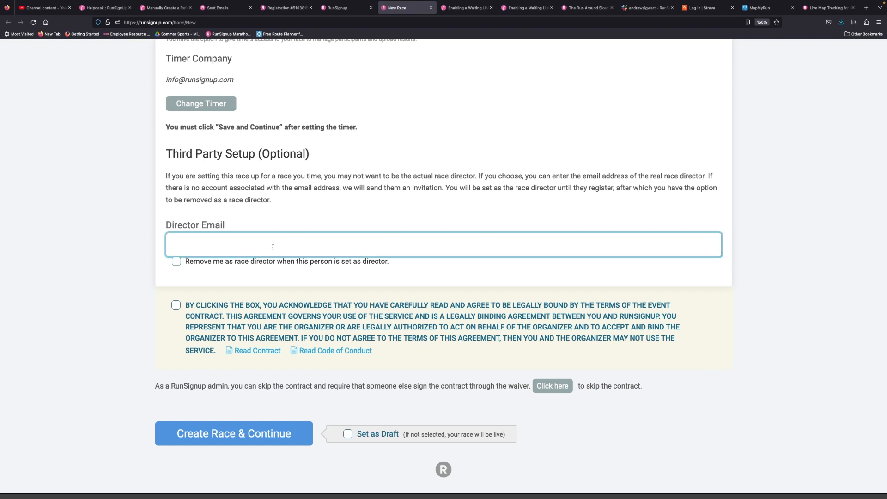
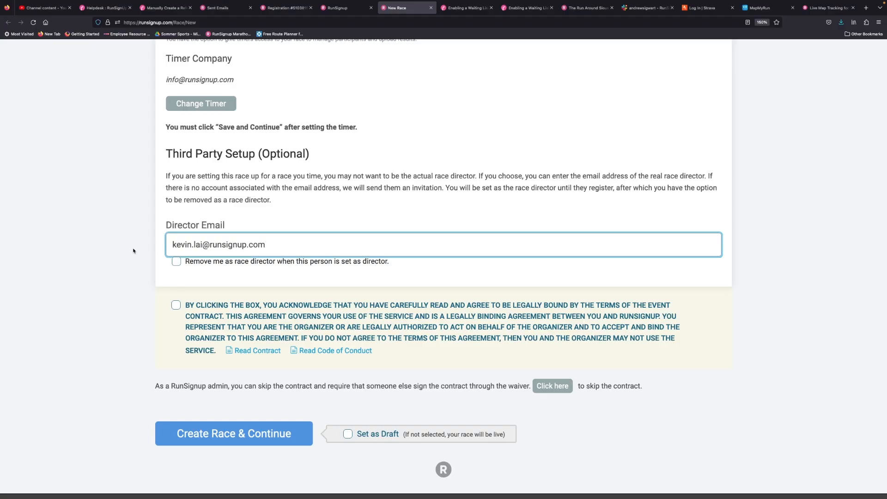
{"action": "left_click", "coordinate": [133, 251]}
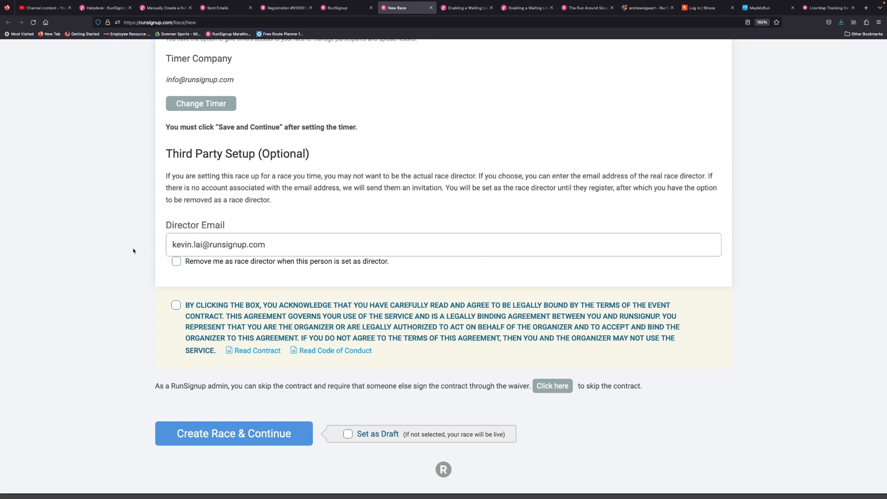
{"action": "left_click", "coordinate": [176, 262]}
{"action": "left_click", "coordinate": [177, 261]}
{"action": "left_click", "coordinate": [176, 262]}
{"action": "left_click", "coordinate": [177, 262]}
Step: Open the RunSignup event contract for reading, close it and agree to its terms
{"action": "left_click", "coordinate": [258, 352]}
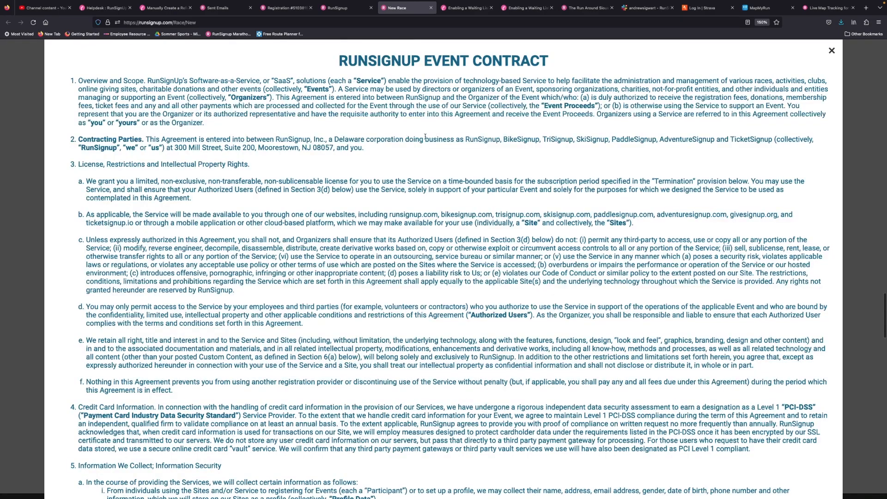
{"action": "scroll", "coordinate": [425, 136], "scroll_direction": "down", "scroll_amount": 5}
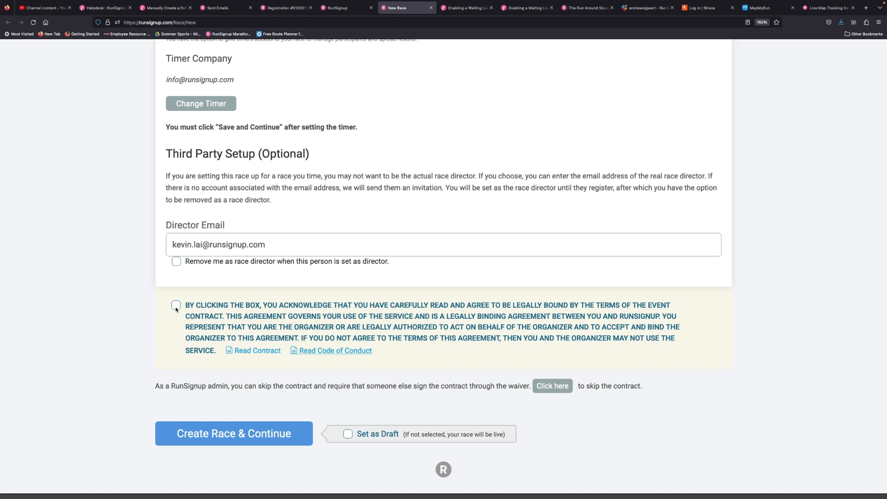
{"action": "left_click", "coordinate": [177, 306]}
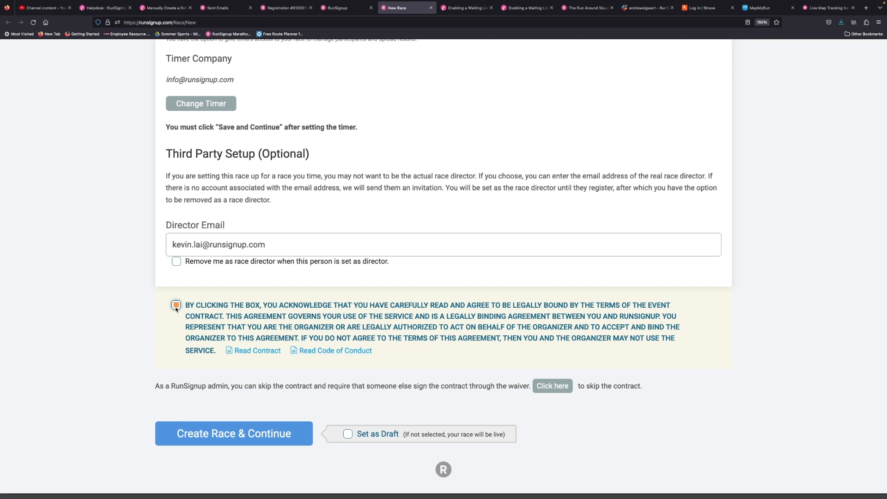